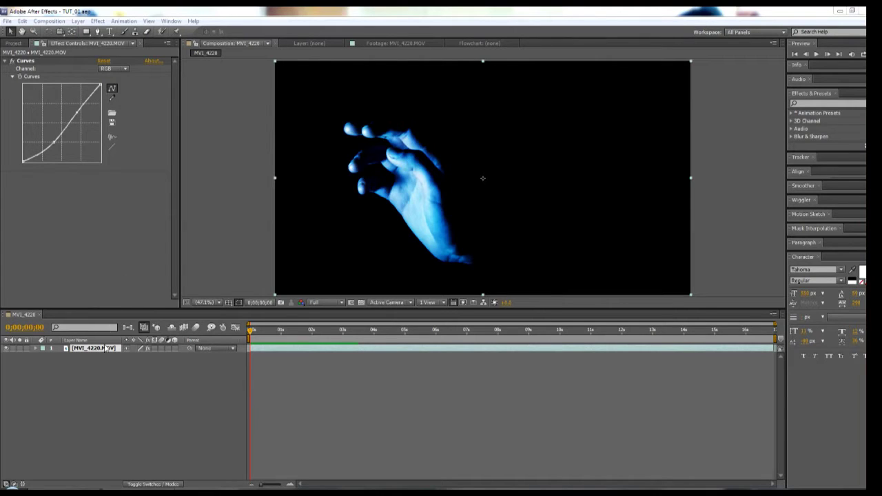
- Preview the MVI_4220.MOV hand footage and return to the start of the timeline
left_click(104, 347)
key("space")
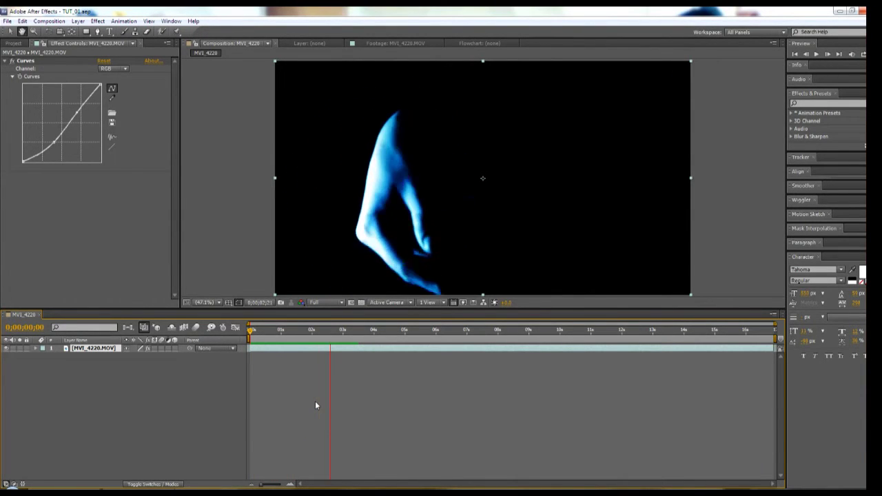
left_click_drag(354, 331, 136, 319)
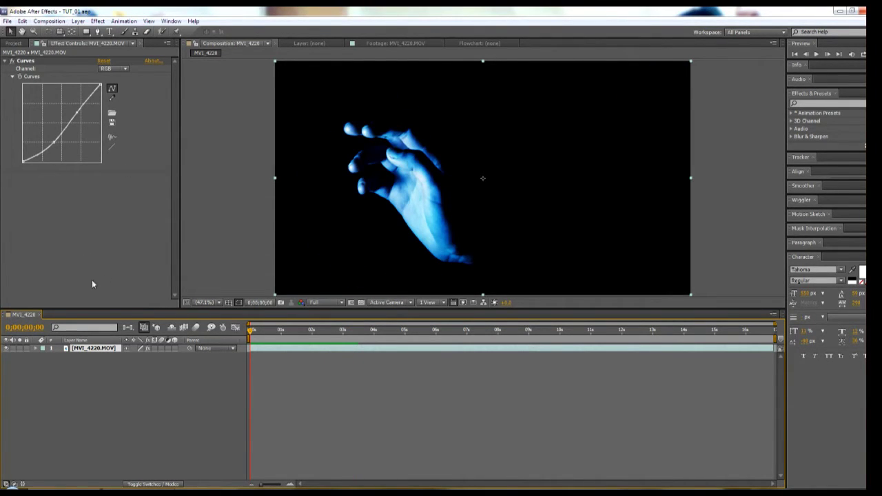
- Duplicate the MVI_4220.MOV layer and apply the Color Range keying effect to the top copy
left_click(23, 21)
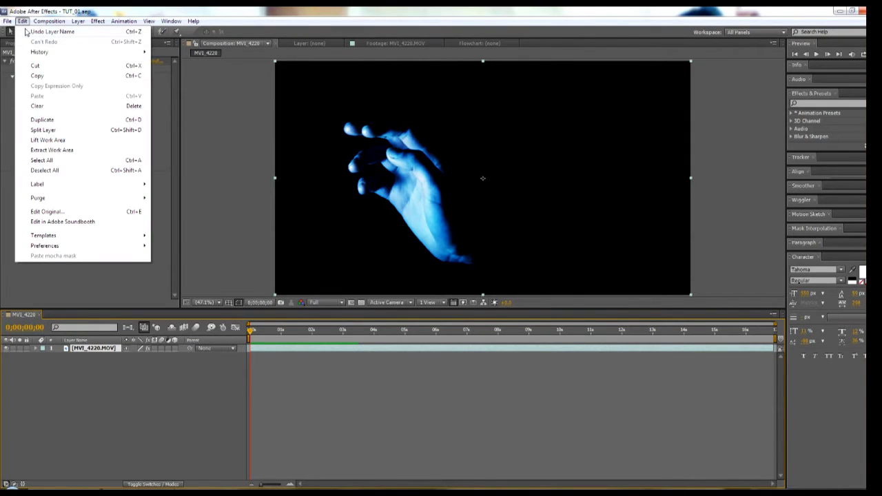
left_click(39, 121)
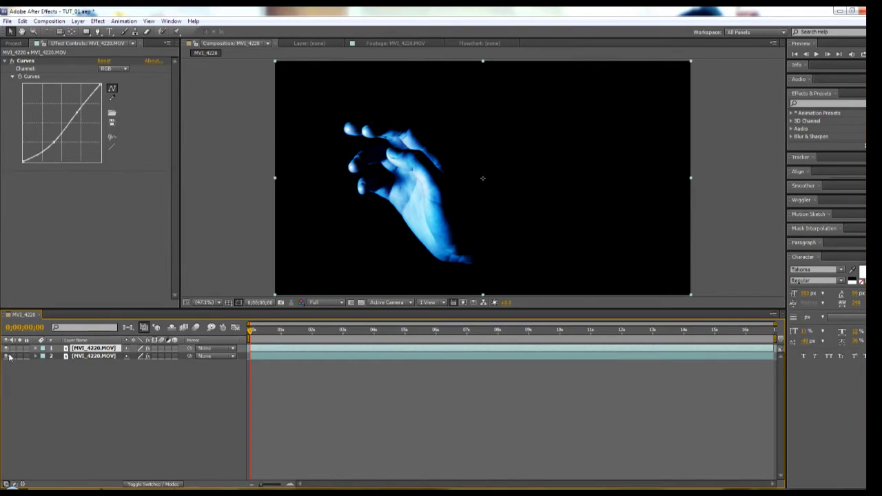
left_click(98, 21)
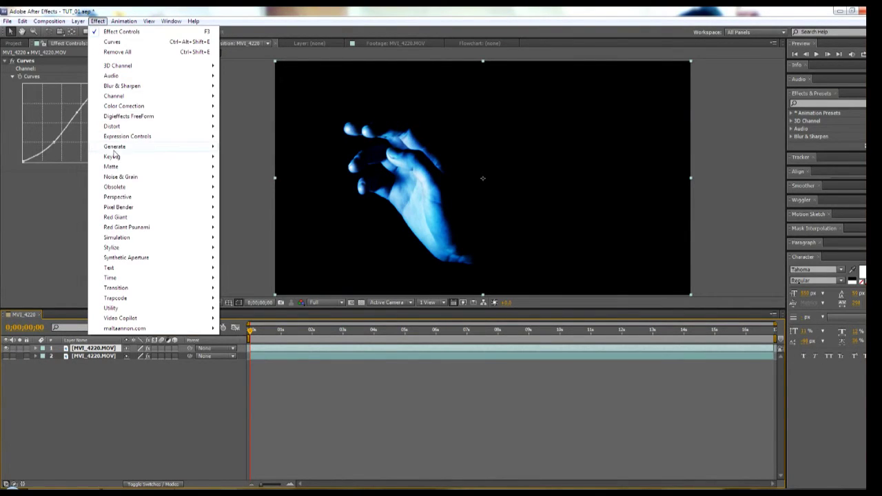
mouse_move(114, 158)
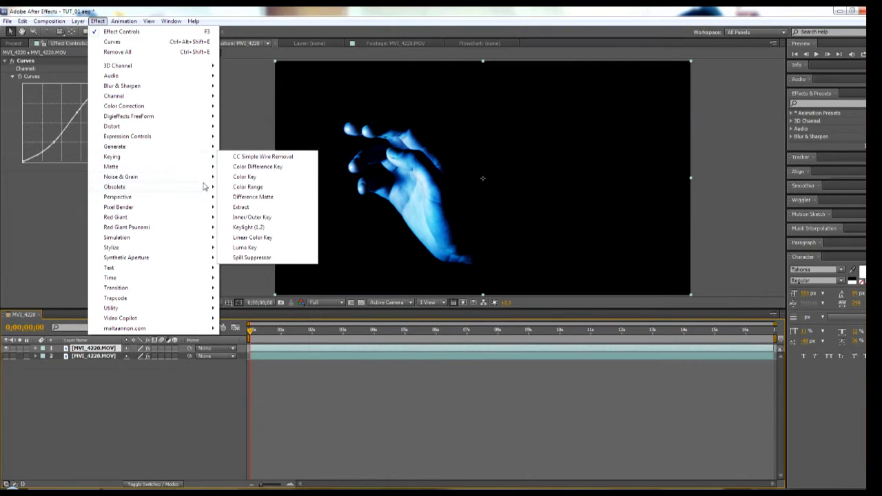
mouse_move(191, 179)
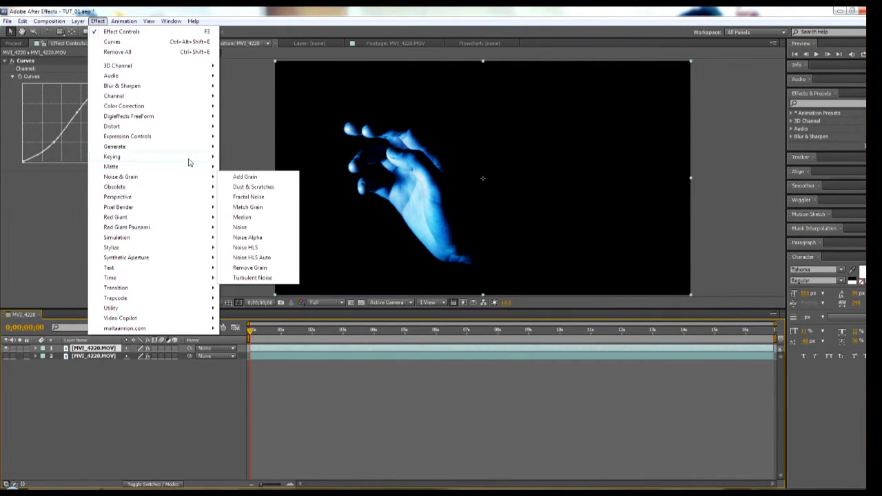
mouse_move(189, 159)
left_click(247, 189)
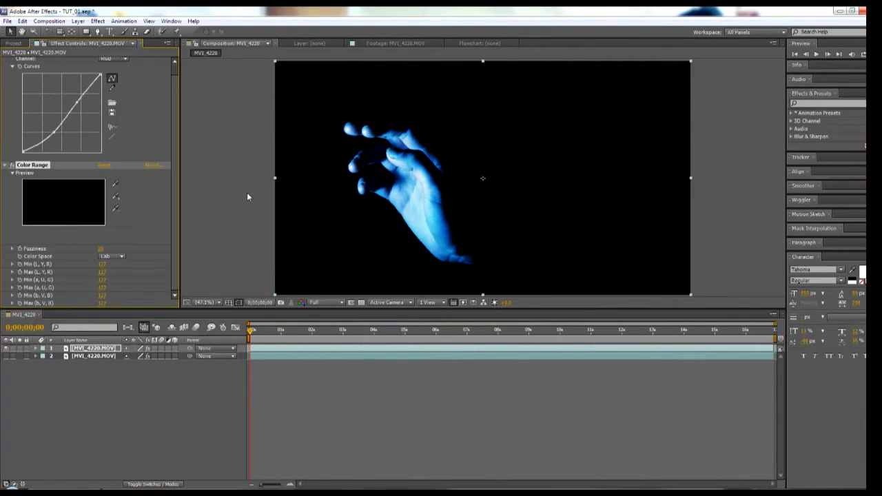
- Key out the black background by sampling it for Color Range with Fuzziness set to 200, and save the project
left_click(115, 183)
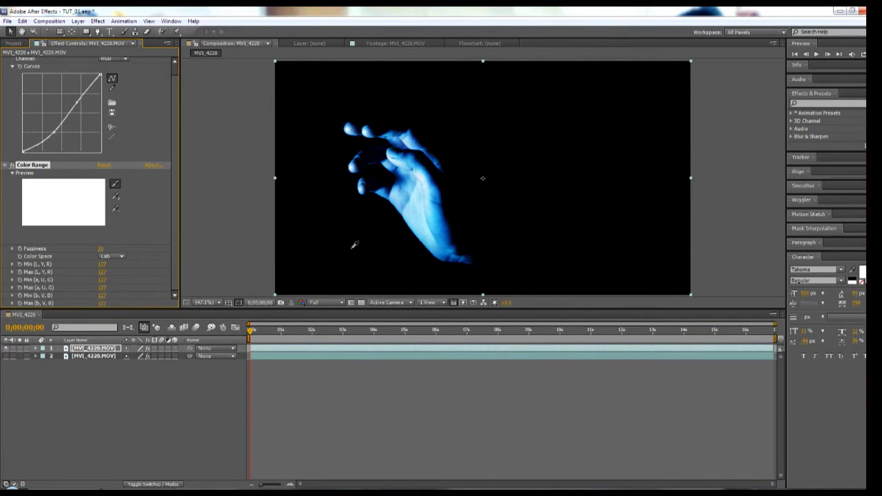
left_click(420, 279)
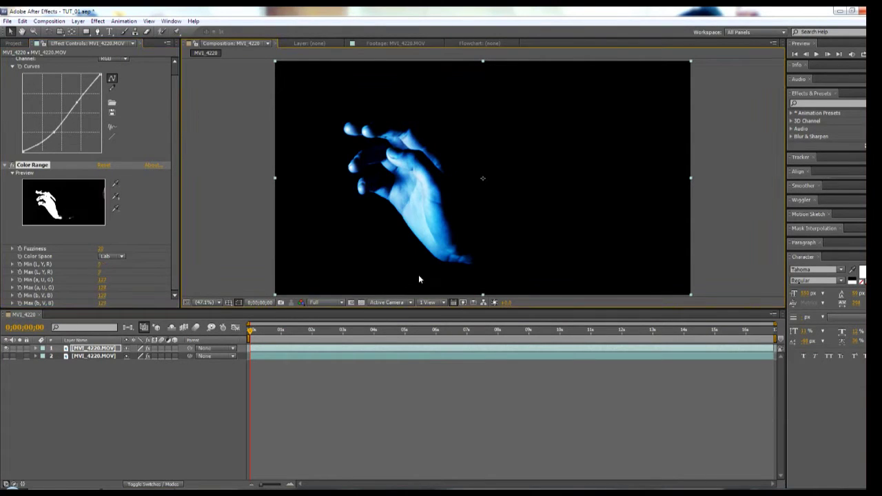
left_click(360, 303)
left_click(361, 302)
left_click_drag(100, 249, 429, 248)
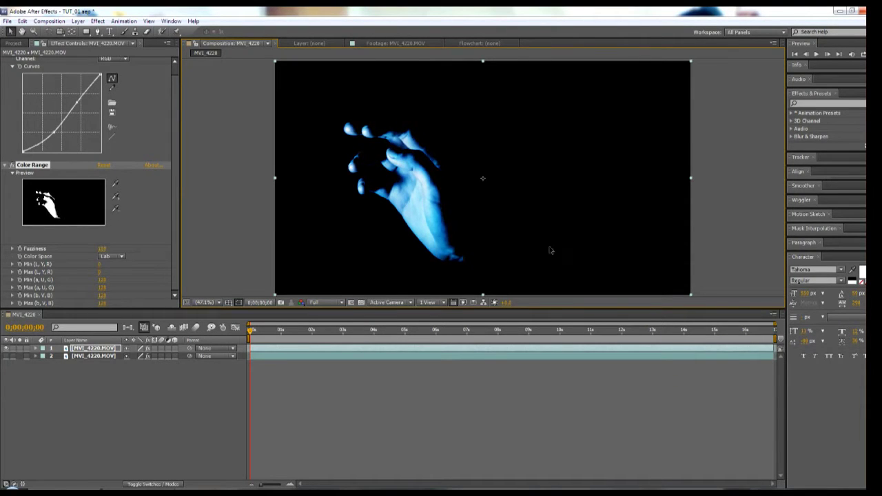
left_click(361, 302)
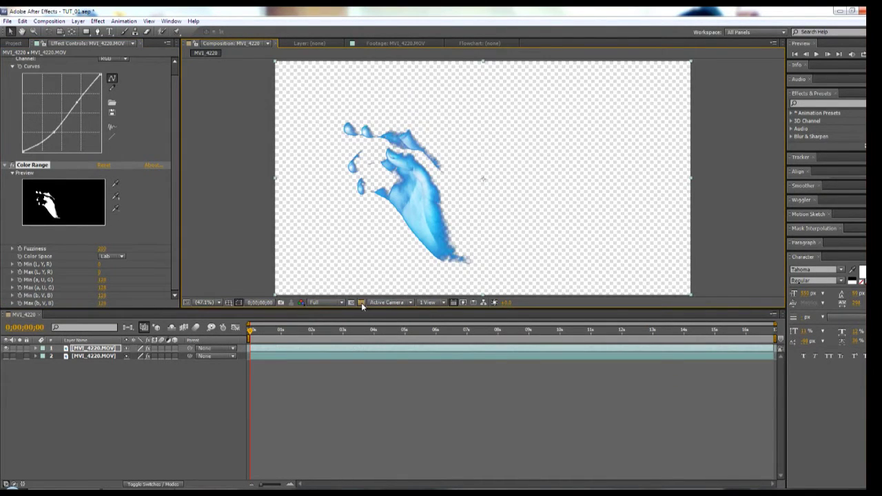
left_click(360, 302)
key("ctrl+s")
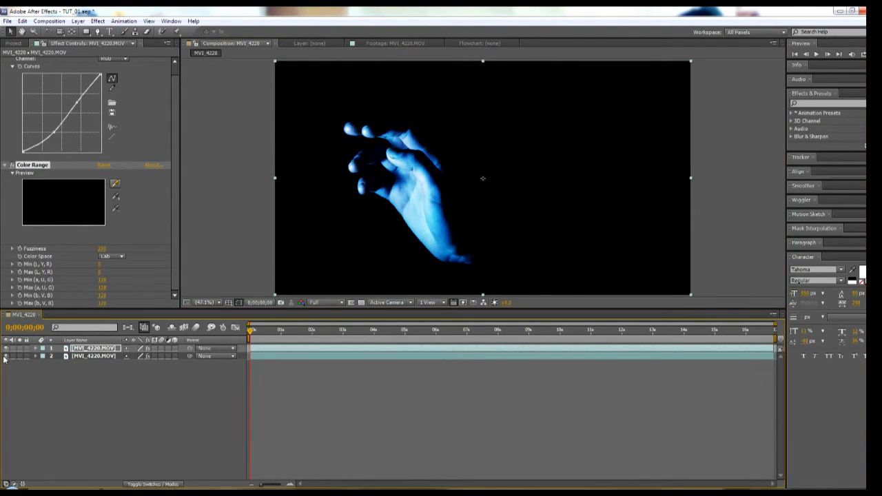
- Pre-compose the keyed top layer as 01, moving all attributes into the new composition, and mute its audio
left_click(76, 349)
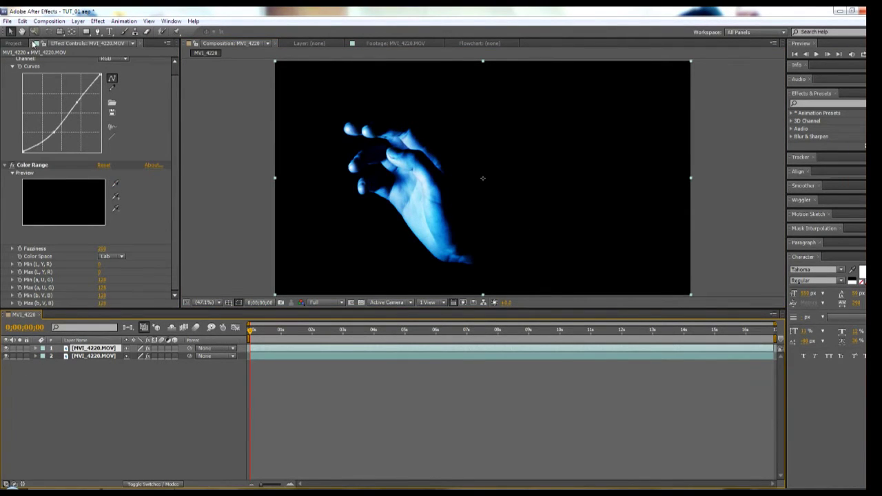
left_click(45, 21)
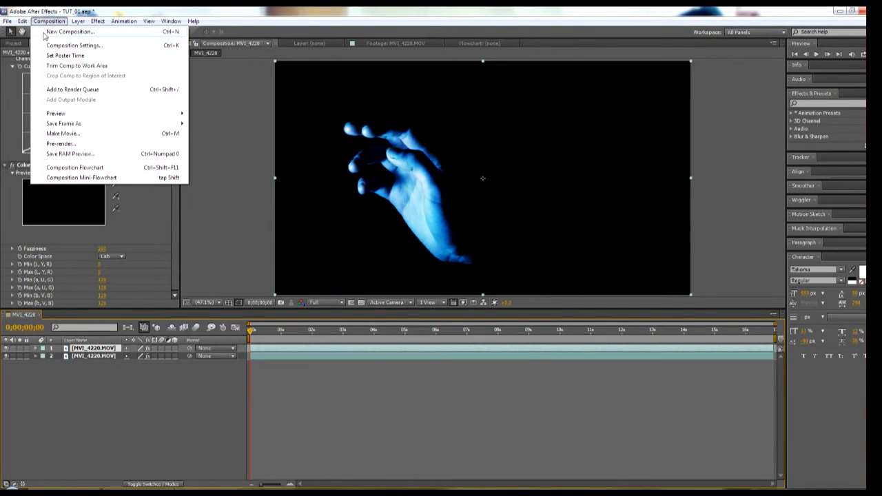
mouse_move(78, 22)
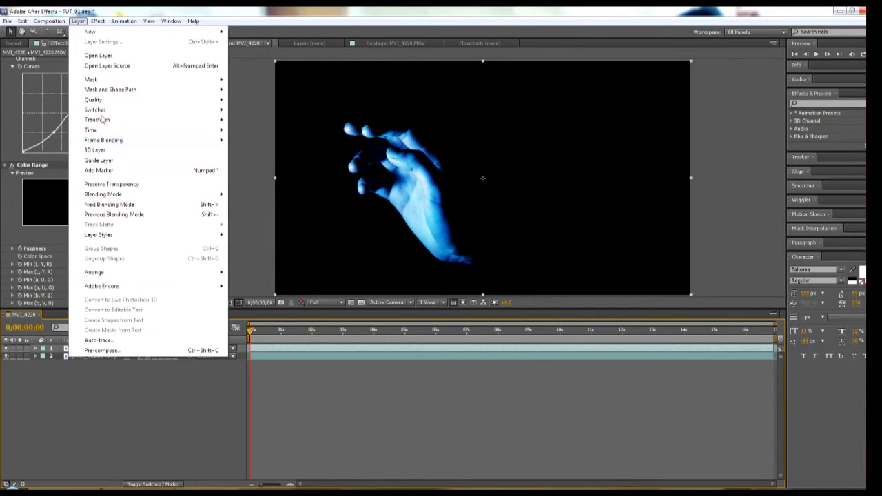
left_click(127, 350)
left_click(27, 81)
triple_click(124, 30)
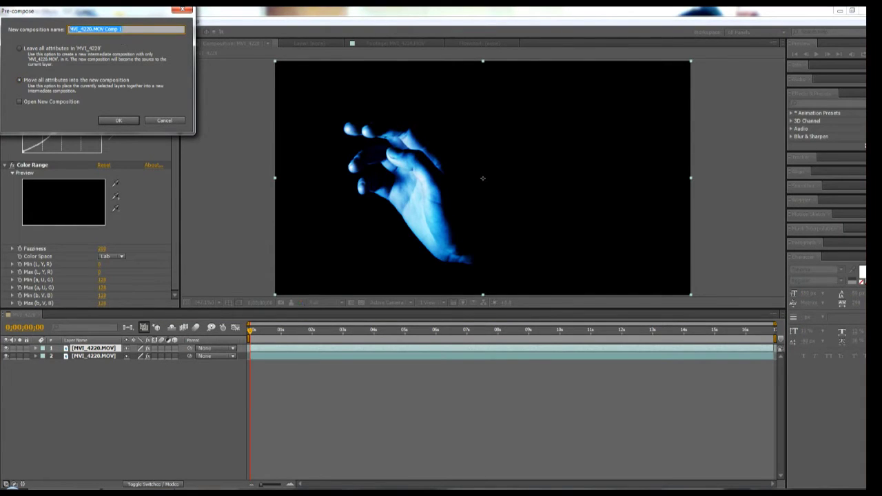
type("01")
key("Return")
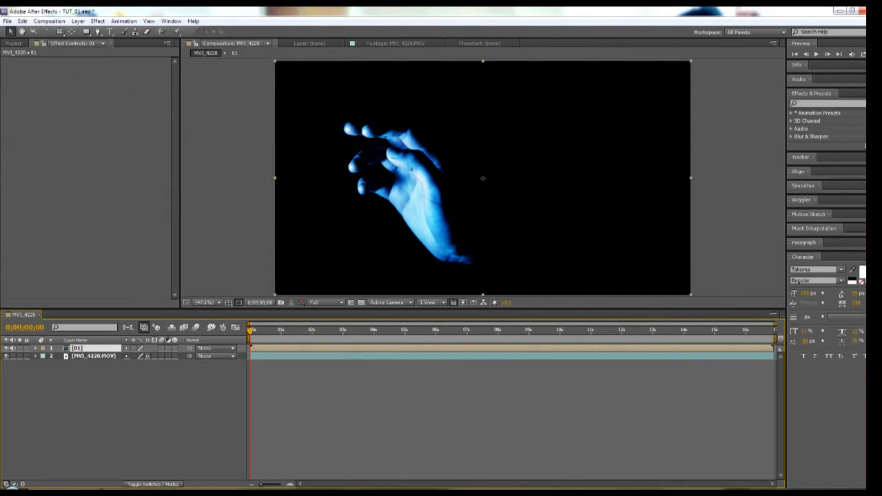
left_click(12, 350)
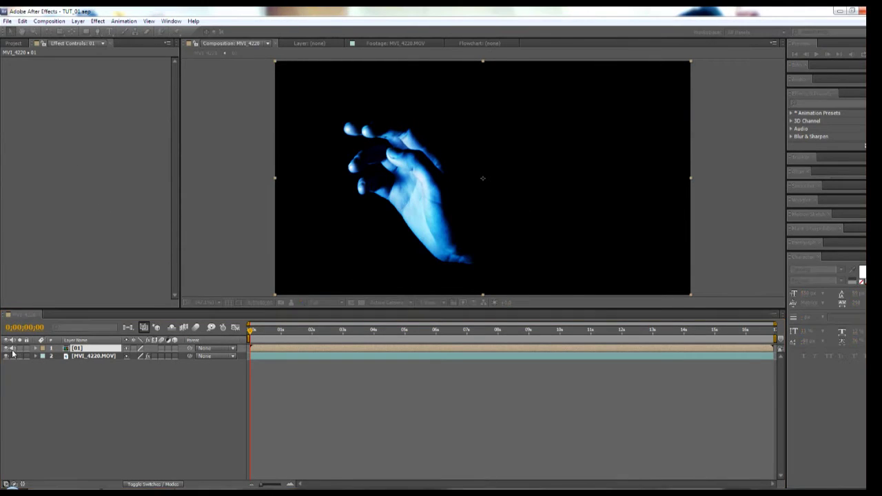
- Run the 4241_framesplitter.jsx script on the 01 layer
left_click(7, 21)
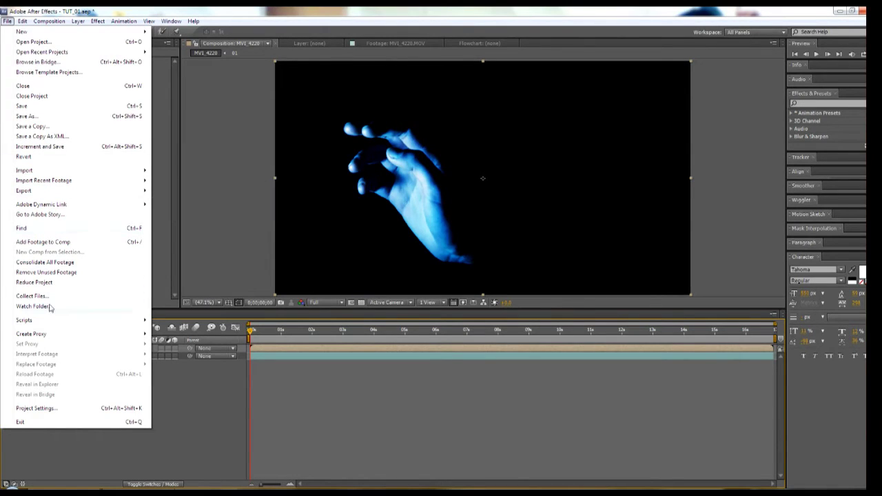
mouse_move(52, 321)
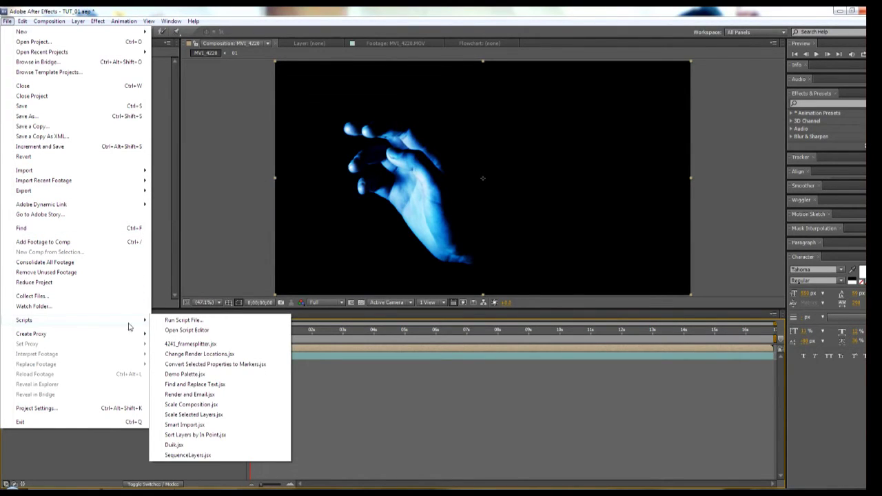
left_click(159, 344)
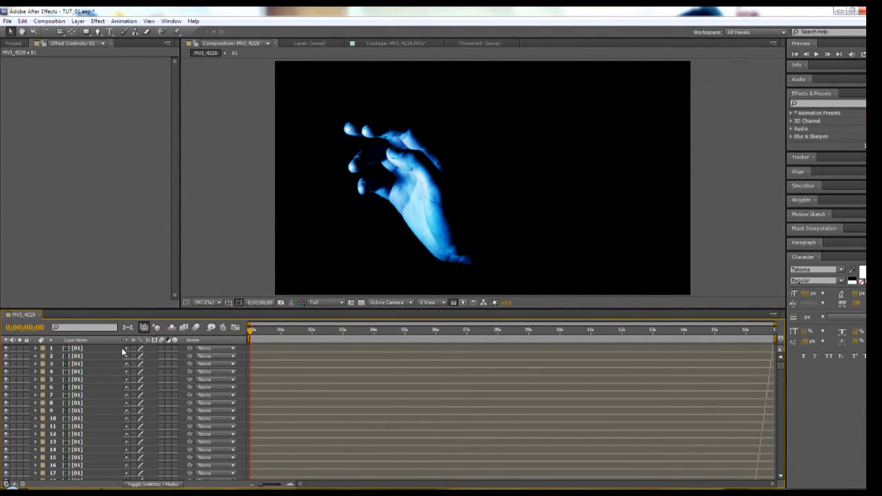
- Select all the 01 layers and extend their out points to the end of the composition at 0;00;16;26
left_click(115, 347)
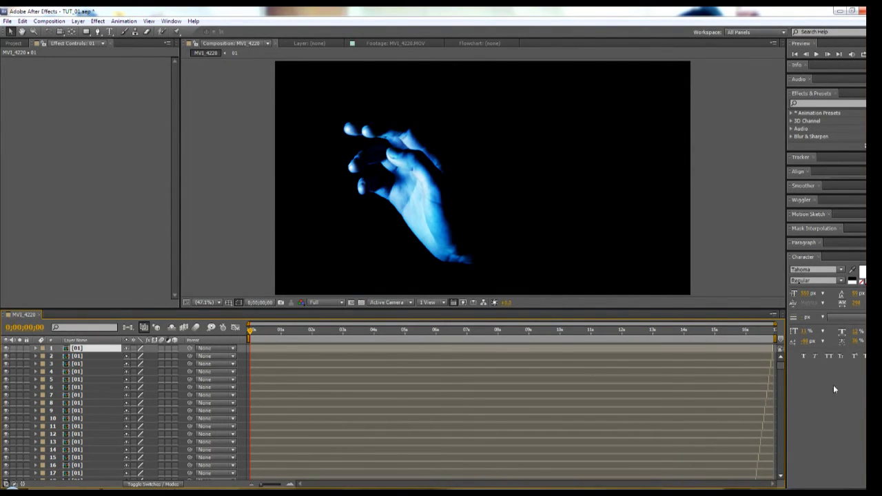
left_click_drag(783, 369, 782, 468)
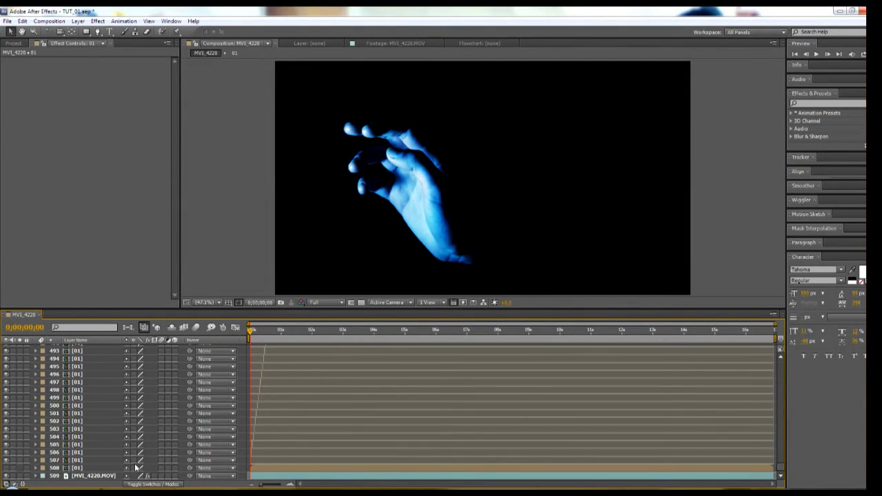
left_click(114, 469, "shift")
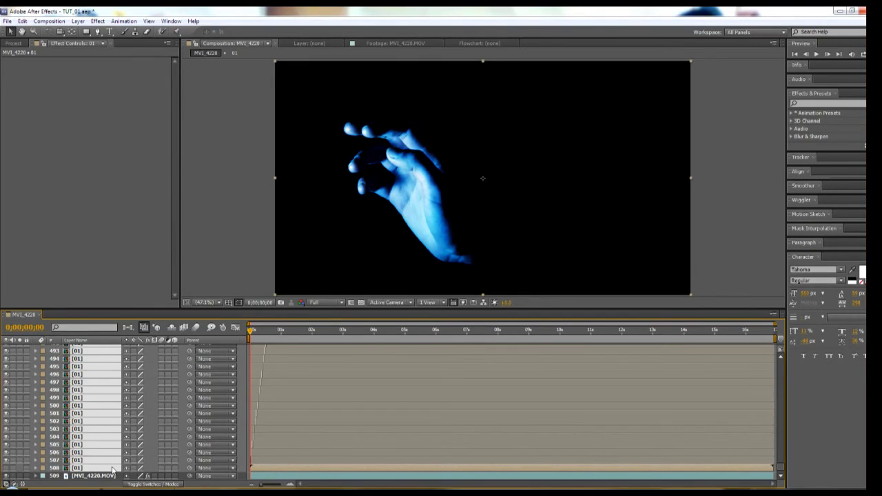
left_click(760, 331)
left_click(783, 336)
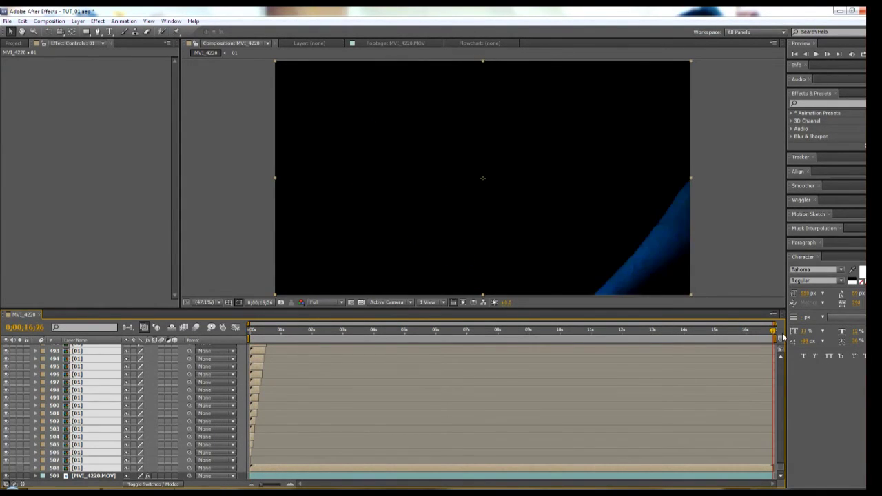
key("alt+]")
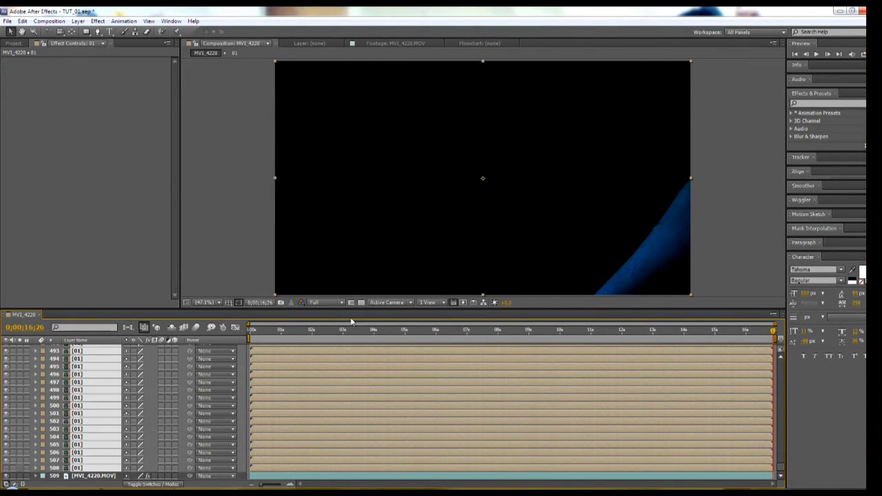
- Set the composition preview resolution to Quarter and place the current time at the end of the composition
left_click(315, 303)
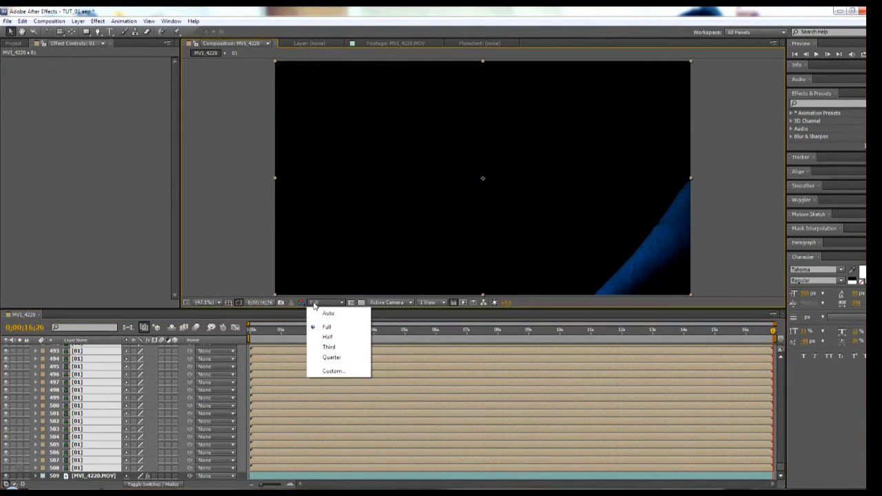
left_click(333, 358)
left_click_drag(263, 336, 247, 338)
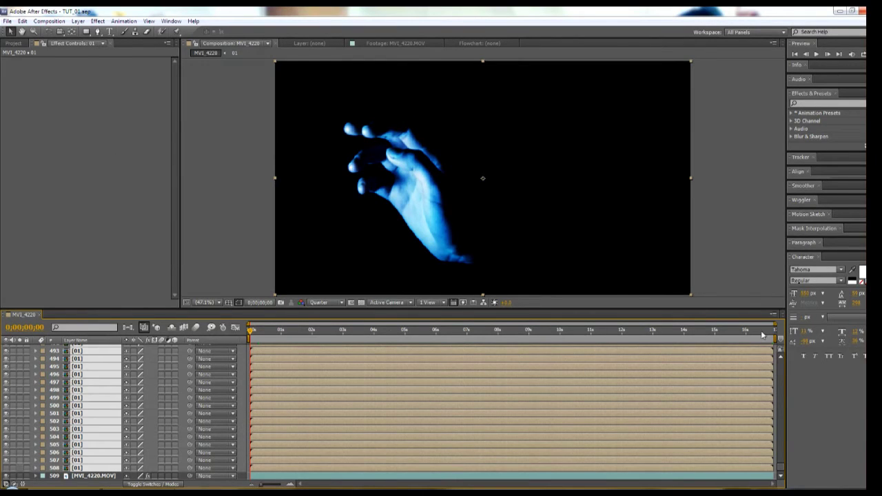
left_click_drag(768, 335, 781, 334)
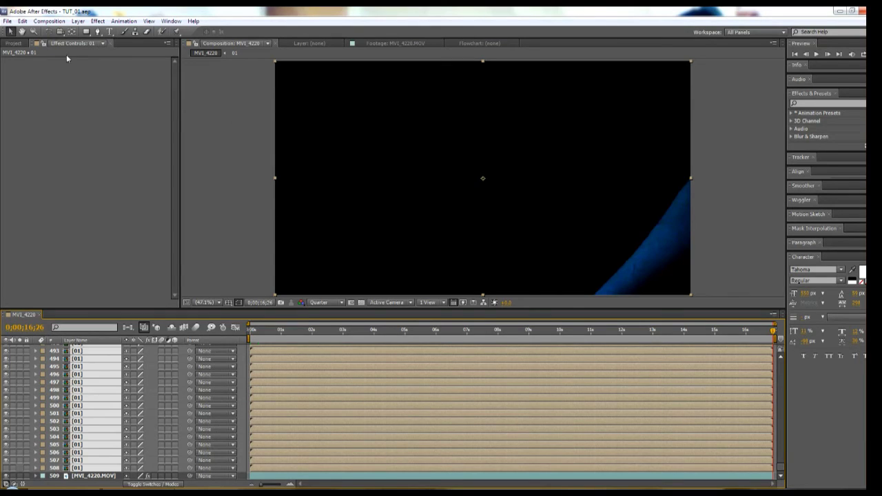
- Sequence the selected 01 layers with the SequenceLayers.jsx script using a -1 frame offset, and return to the start of the timeline
left_click(7, 21)
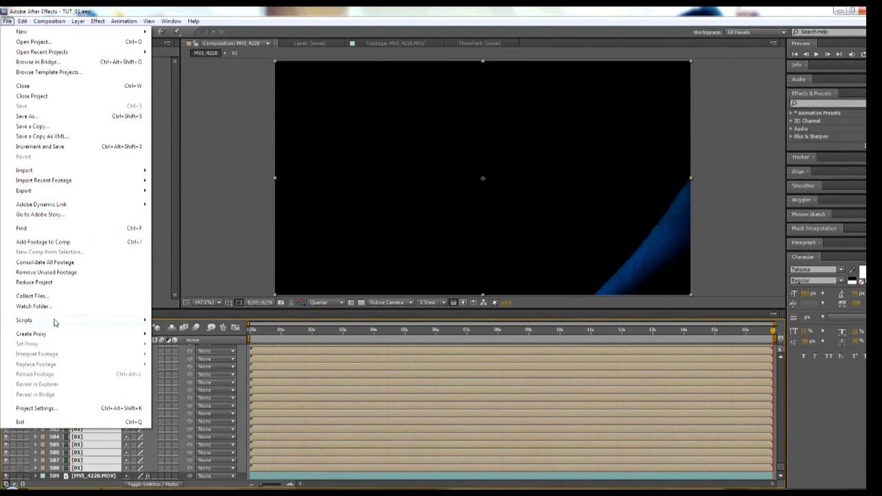
mouse_move(53, 321)
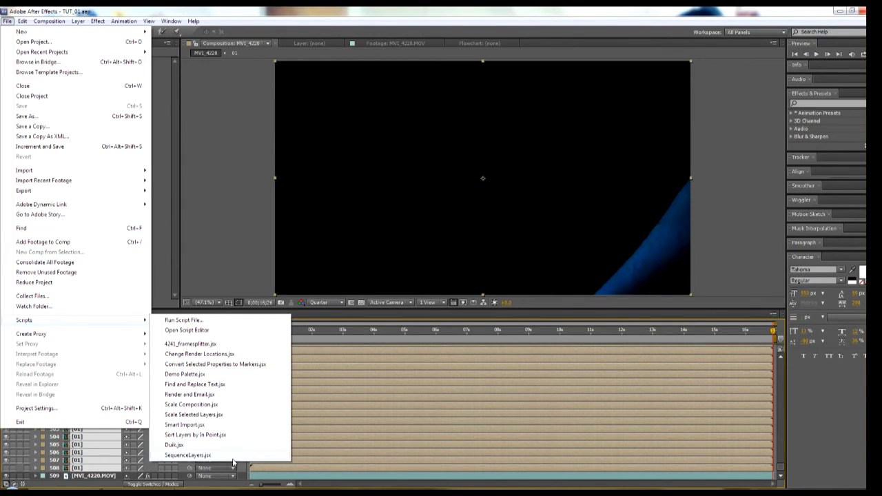
left_click(207, 455)
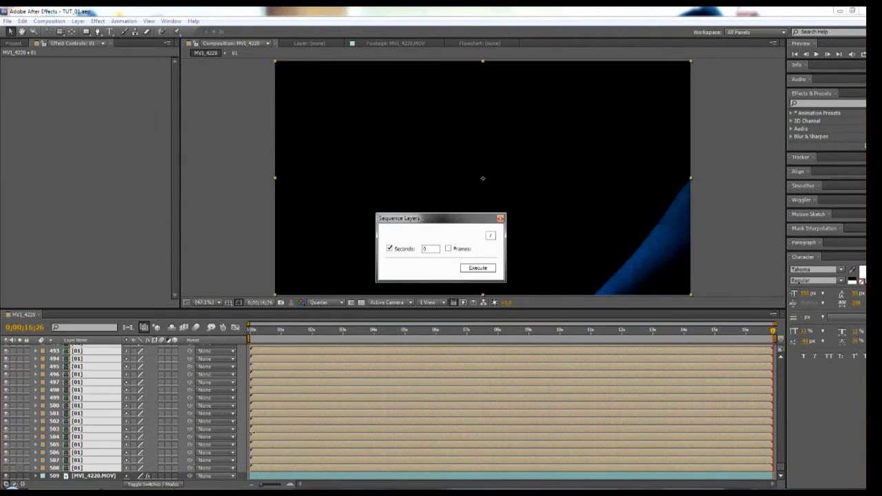
left_click(456, 251)
key("Tab")
left_click(484, 268)
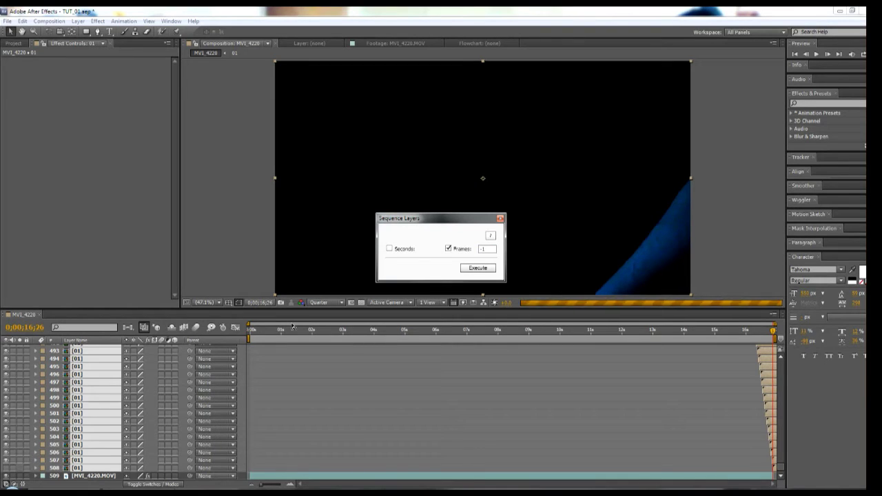
left_click(249, 335)
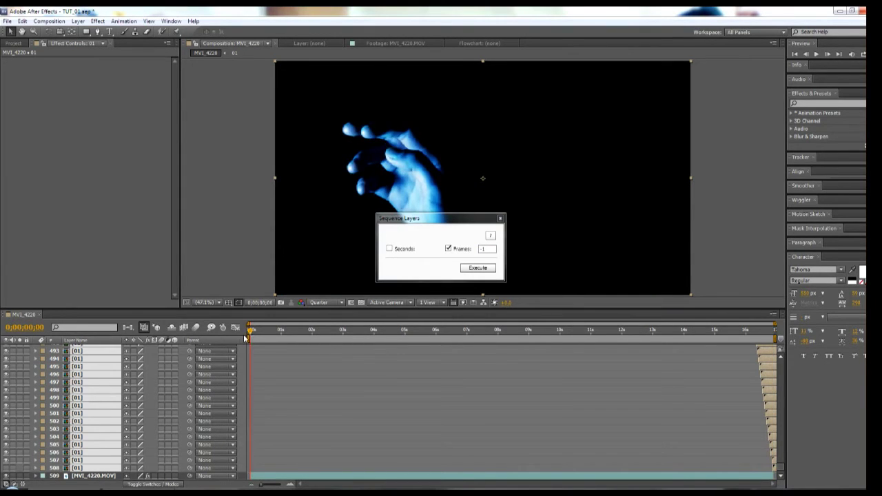
- Close the Sequence Layers window and enlarge the timeline panel to show more of the staggered 01 layers
left_click(501, 217)
left_click_drag(782, 470, 781, 344)
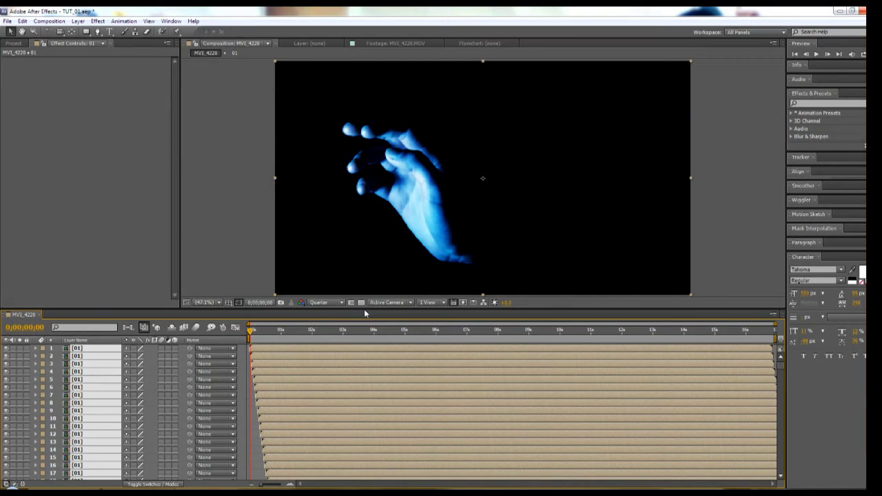
left_click_drag(364, 310, 364, 247)
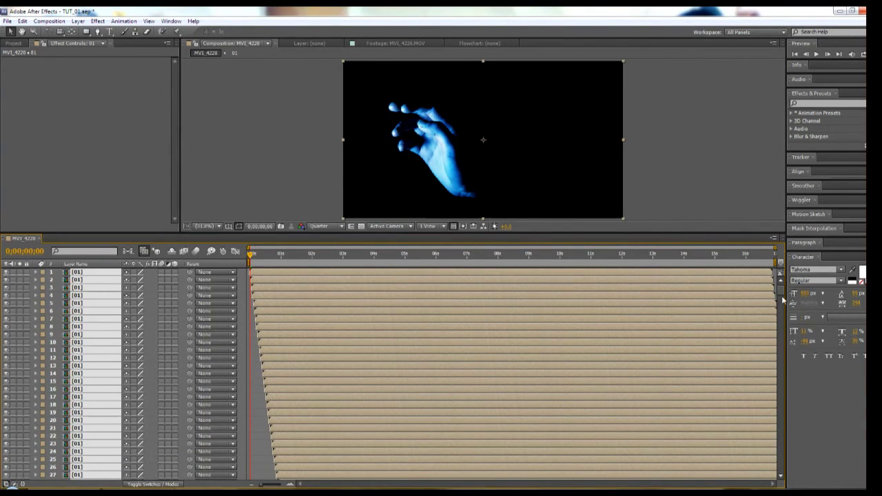
- Set the blending mode of all selected 01 layers to Lighter Color and save the project
left_click_drag(782, 293, 785, 478)
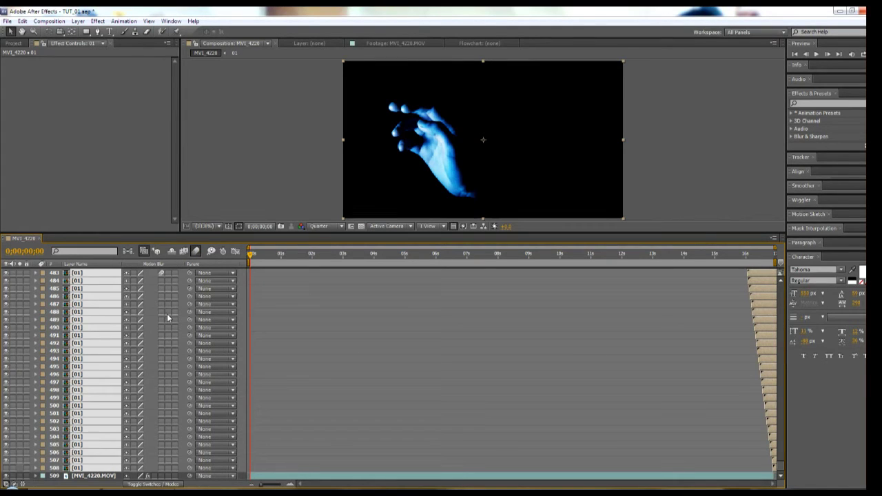
left_click(166, 485)
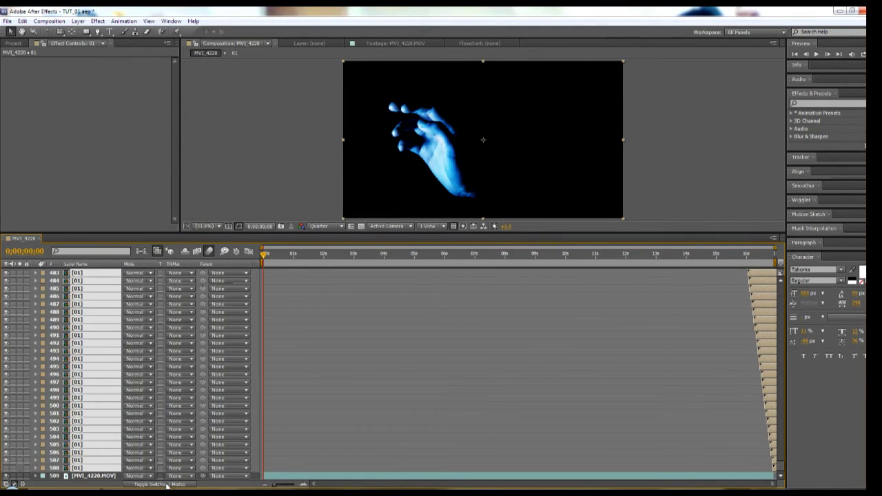
left_click(133, 344)
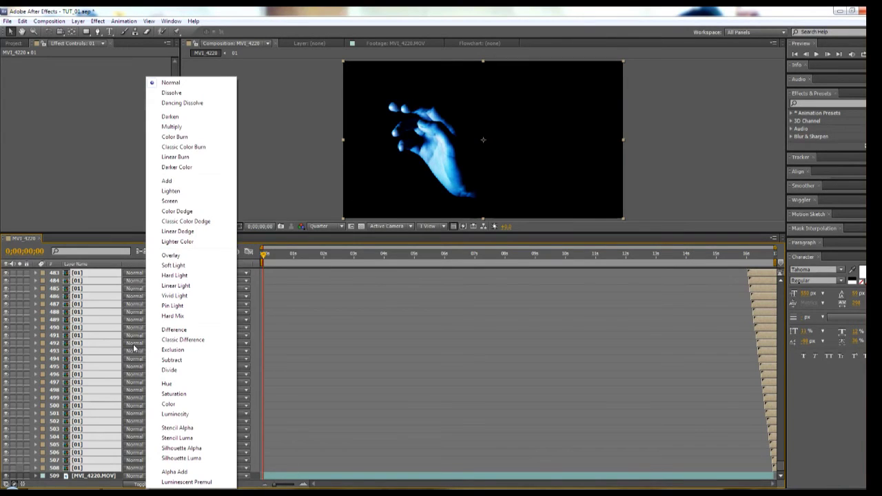
left_click(172, 244)
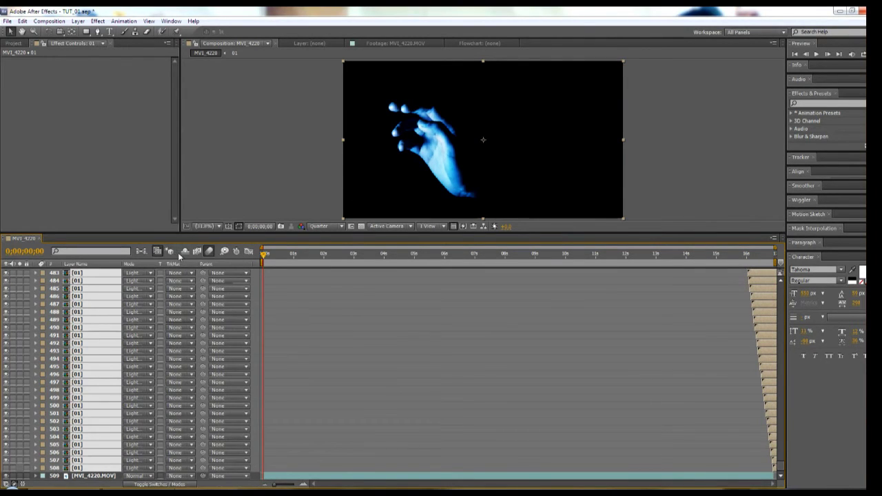
key("ctrl+s")
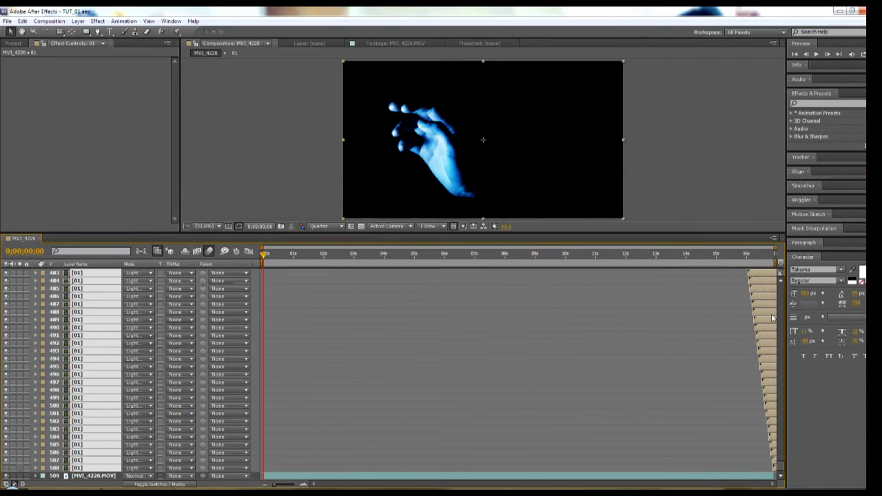
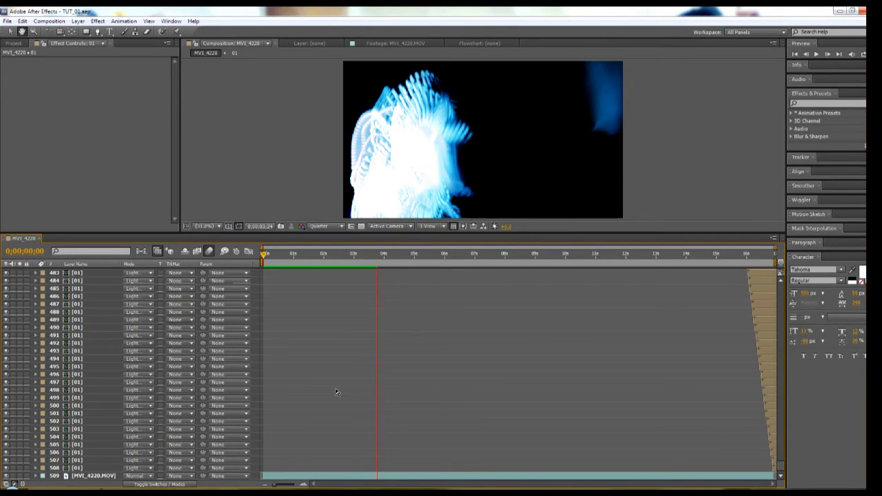
- Play back the blended hand effect from the start of the composition, and preview it at Full resolution
key("space")
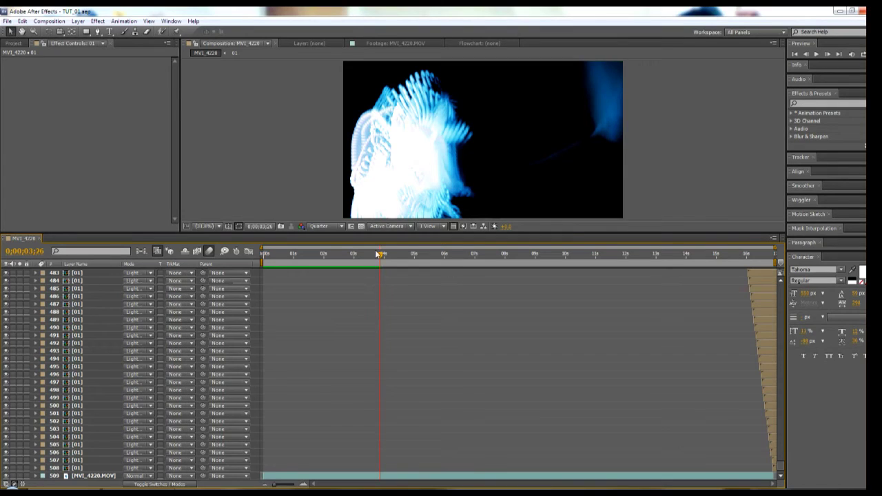
key("Home")
key("space")
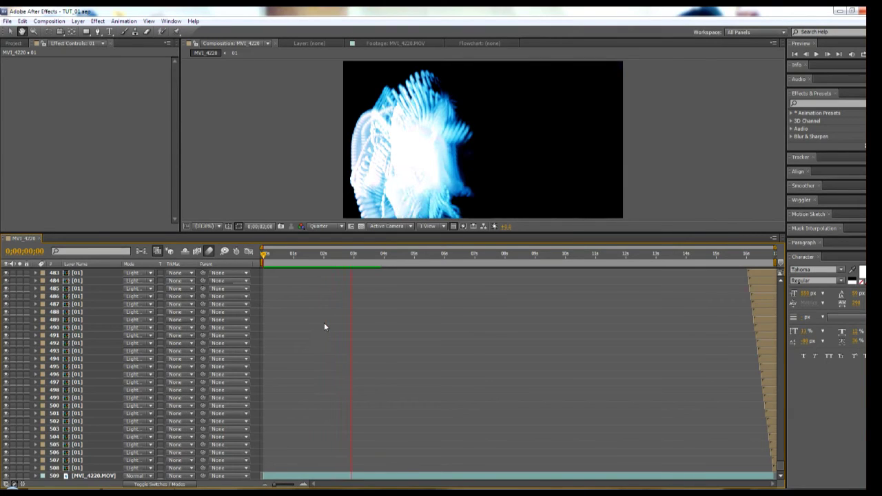
key("KP_0")
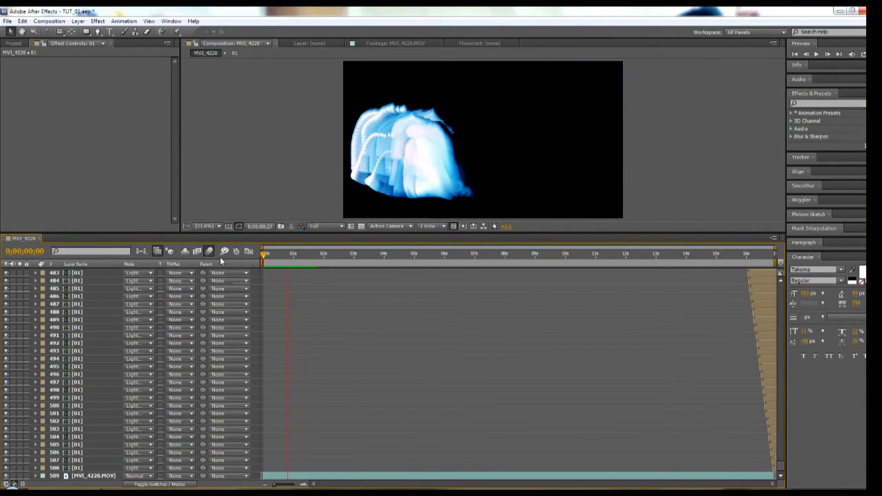
- Select all the 01 layers from 508 up to 1 and set their opacity to 50%
left_click(89, 469)
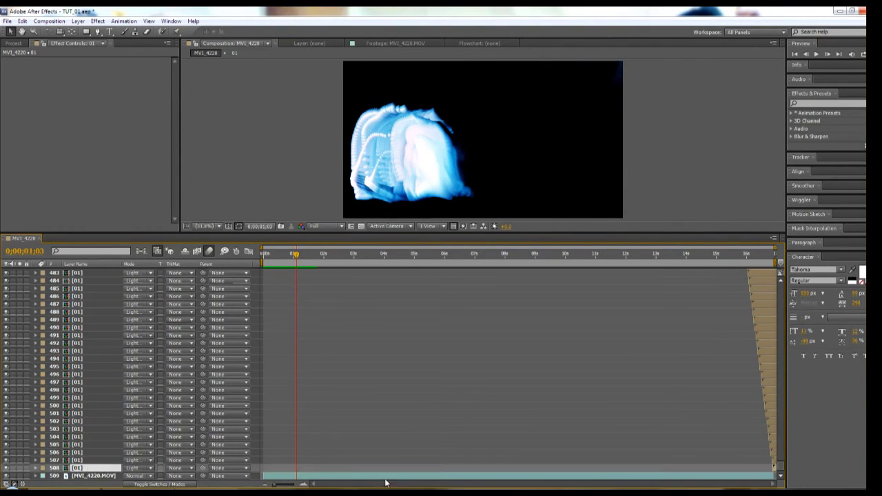
left_click_drag(779, 454, 782, 279)
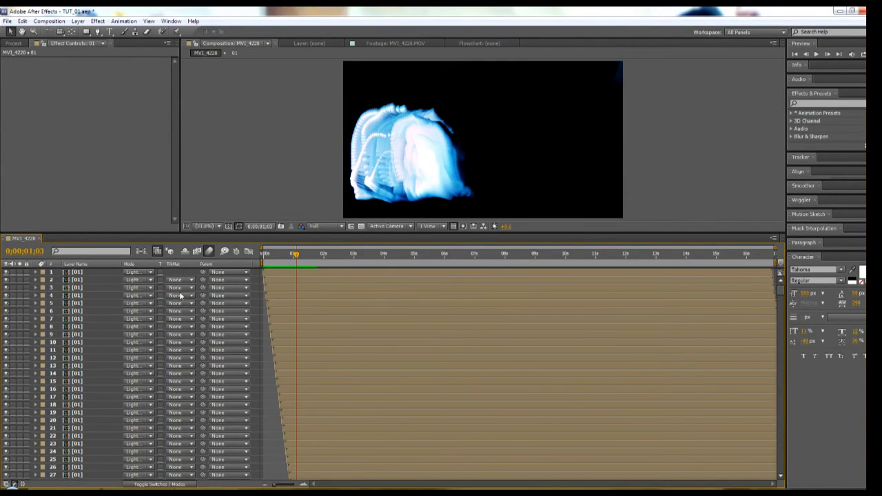
left_click(97, 273, "shift")
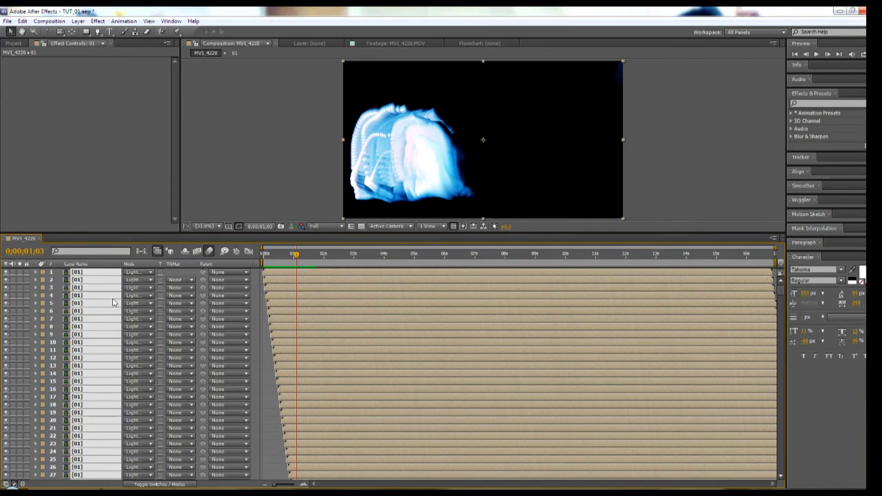
key("t")
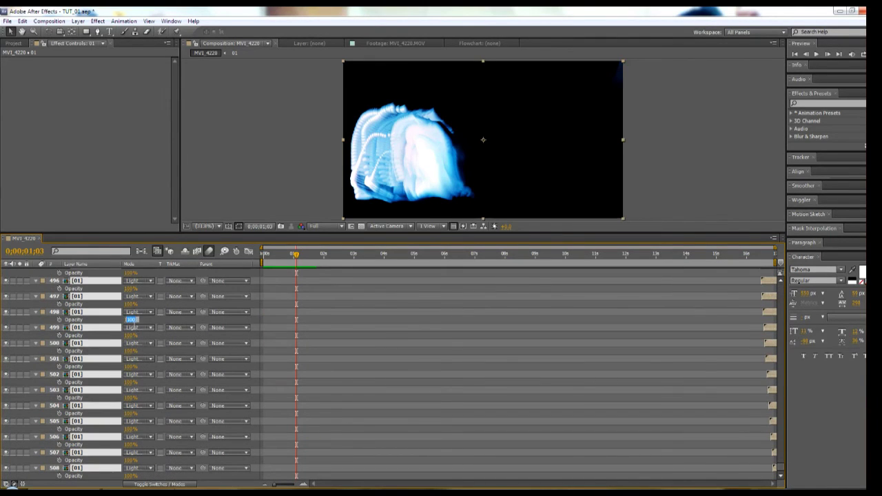
key("Return")
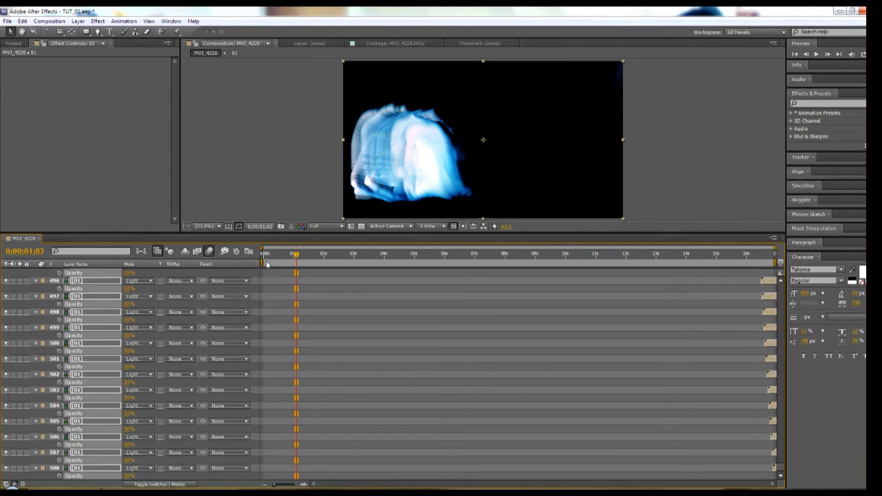
- Return to the start of the timeline, save the project and preview the hand trail at the reduced opacity
left_click_drag(271, 256, 238, 267)
key("ctrl+s")
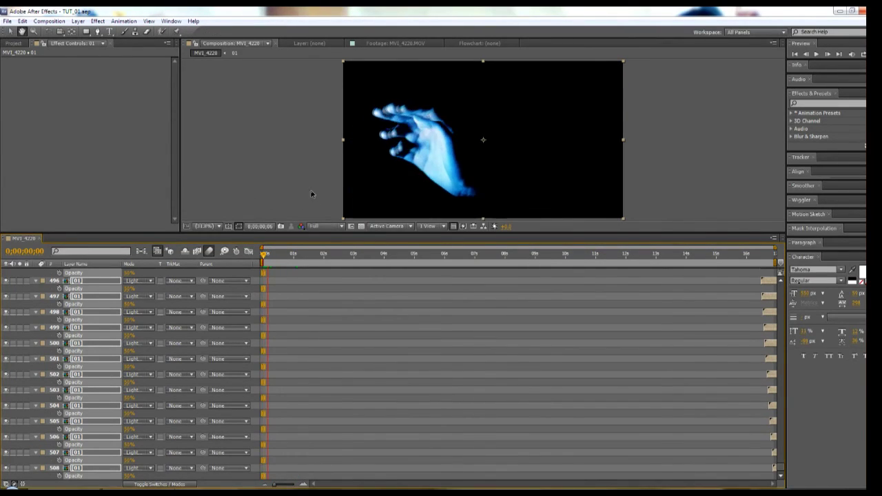
key("KP_0")
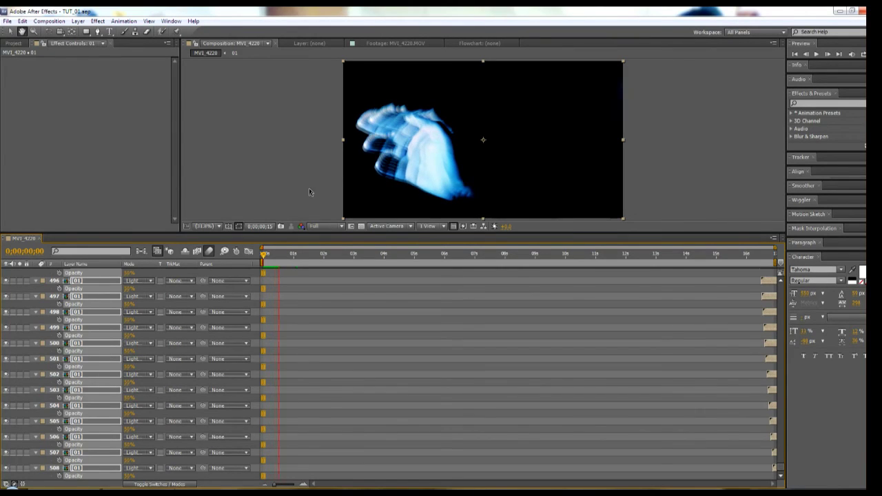
key("space")
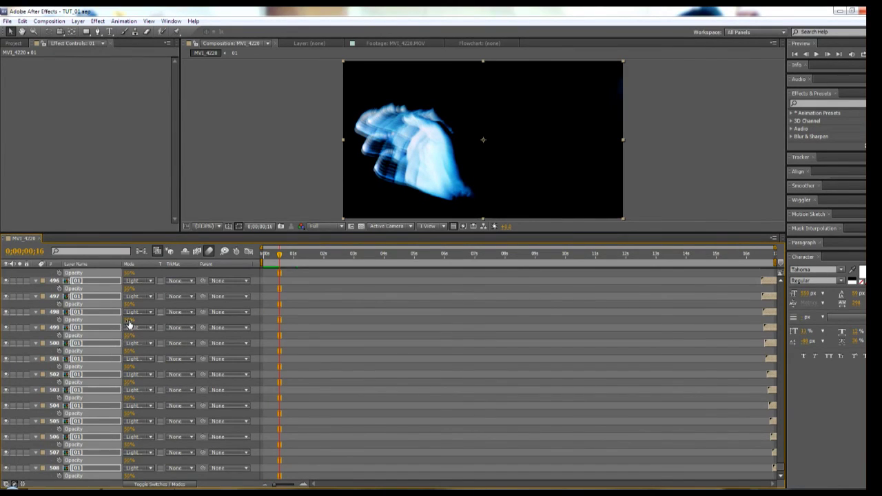
- Raise the opacity of the selected 01 layers to 80% at the start of the timeline and save the project
left_click(131, 320)
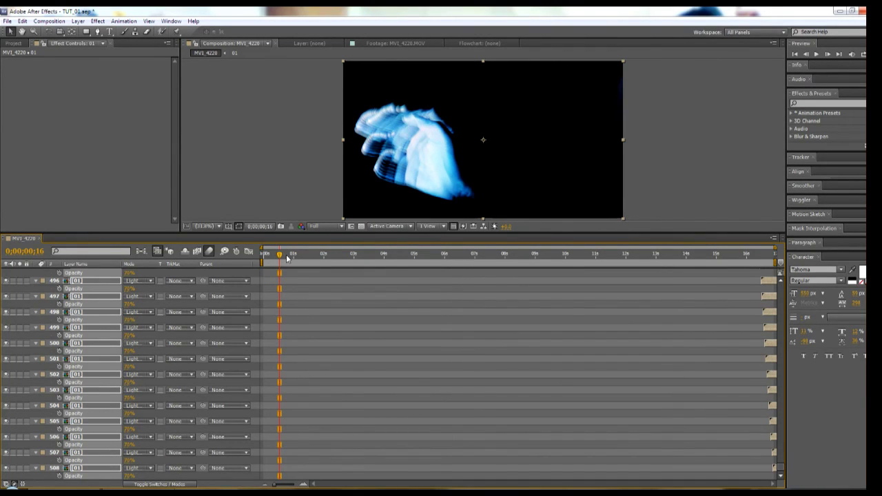
key("Home")
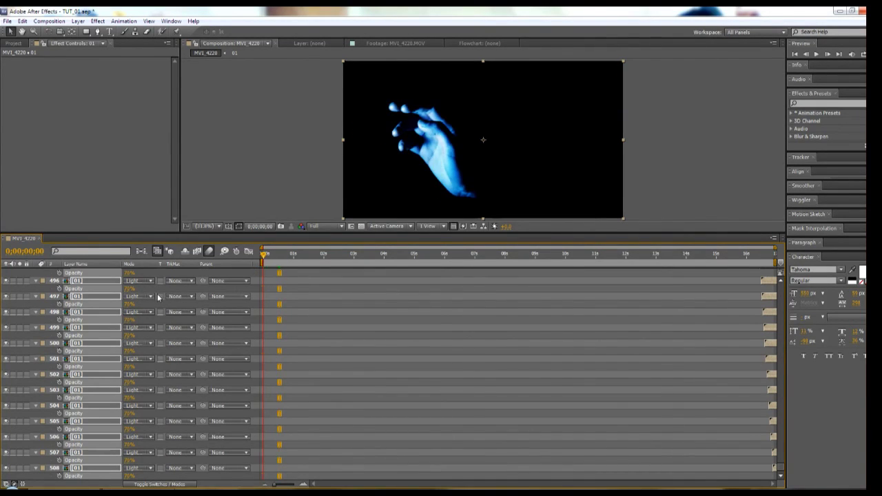
key("ctrl+x")
key("ctrl+v")
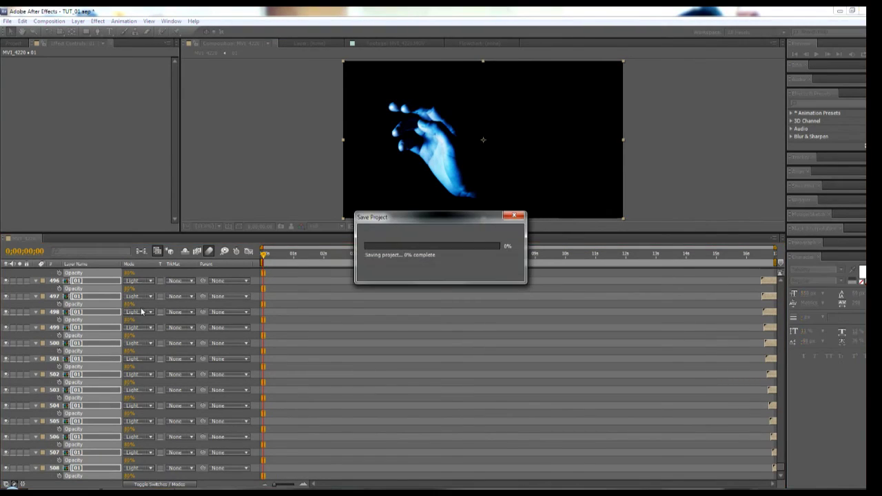
- Preview the hand trail briefly, deselect the 01 layers and collapse their Opacity properties
key("space")
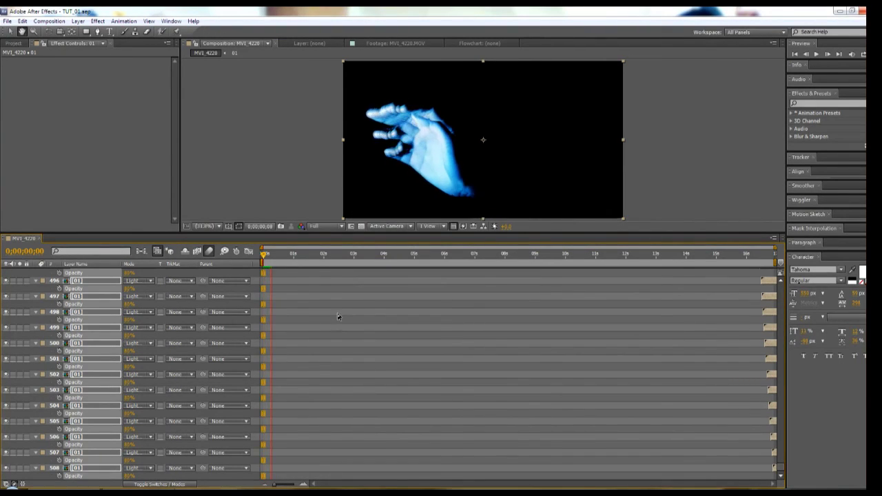
left_click(295, 189)
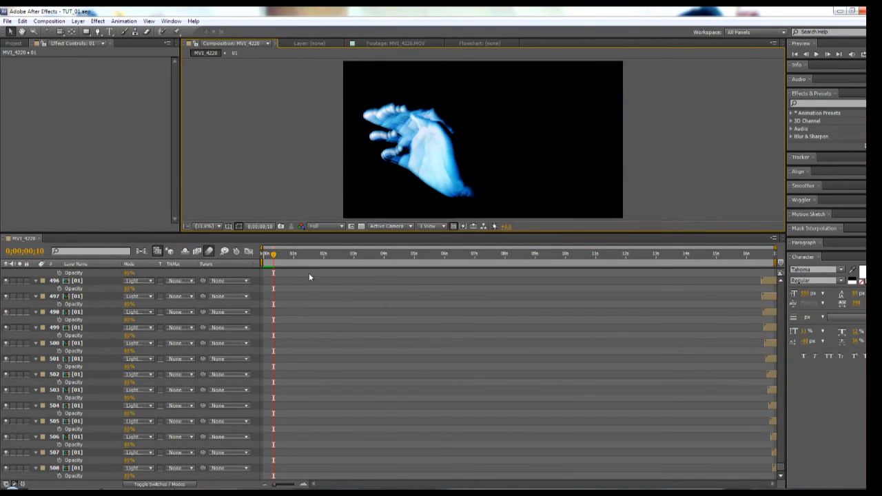
key("t")
key("ctrl+a")
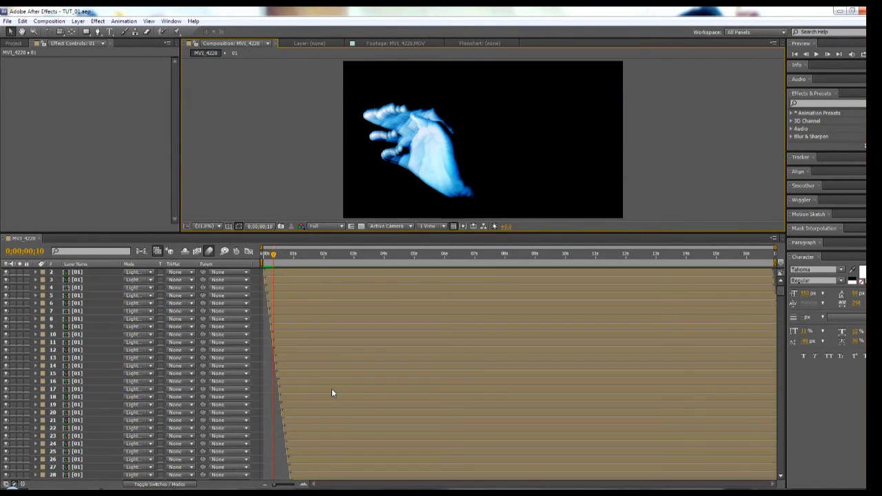
- Render a RAM preview of the finished hand trail and replay it from the start of the composition
key("KP_0")
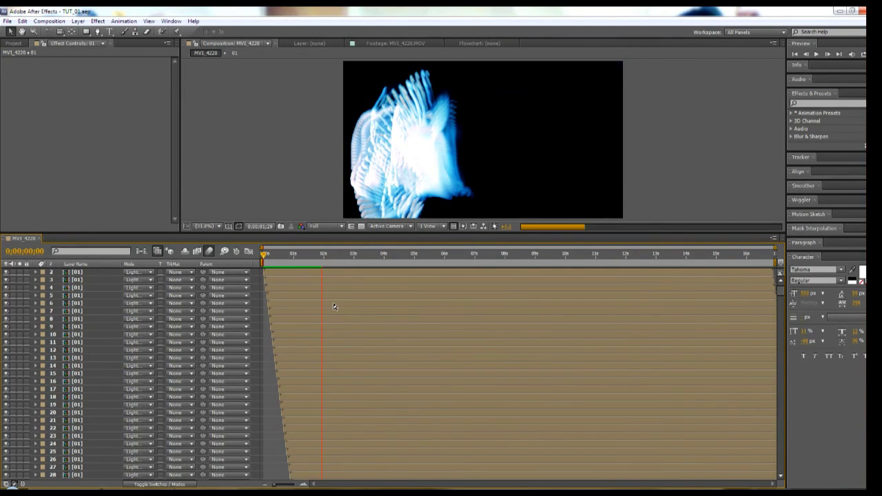
left_click(333, 302)
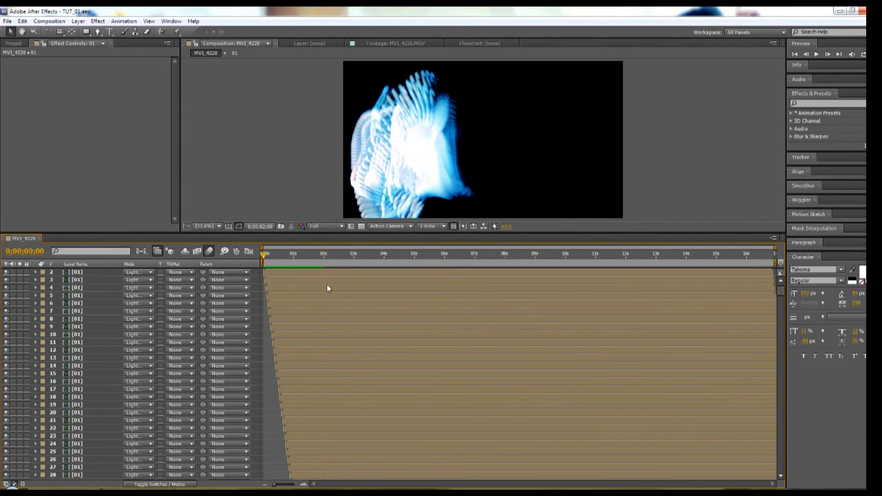
left_click_drag(326, 268, 206, 272)
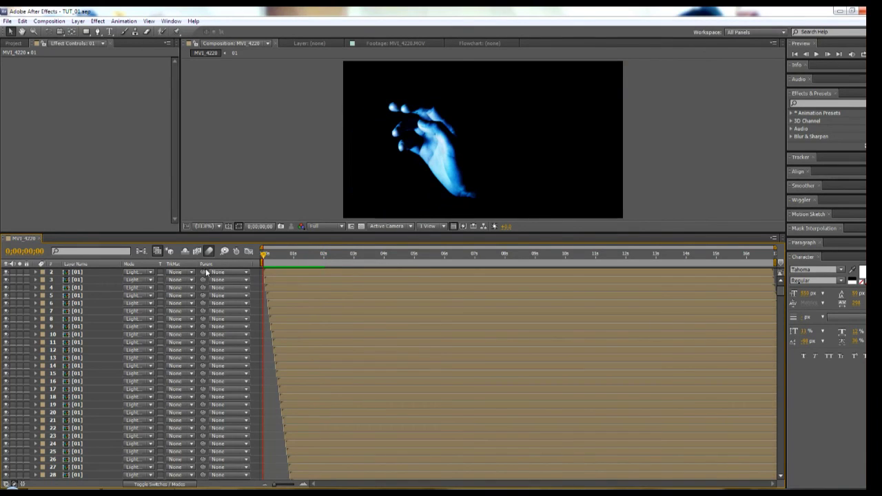
key("KP_0")
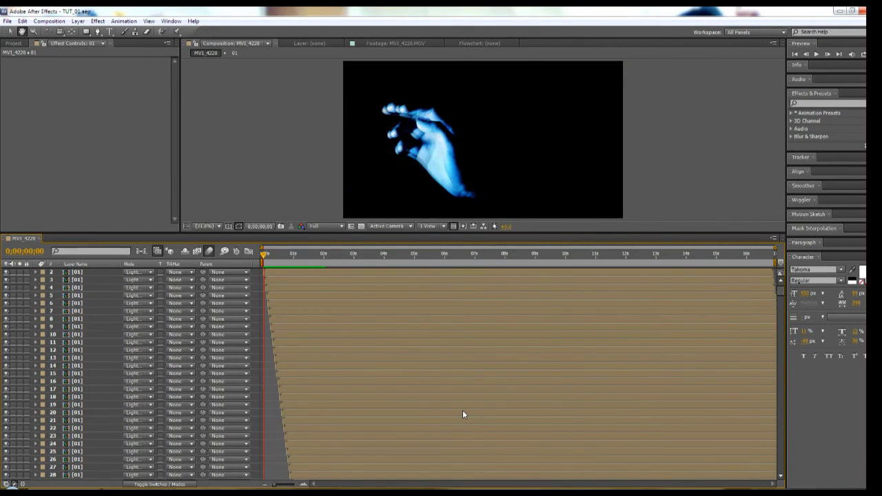